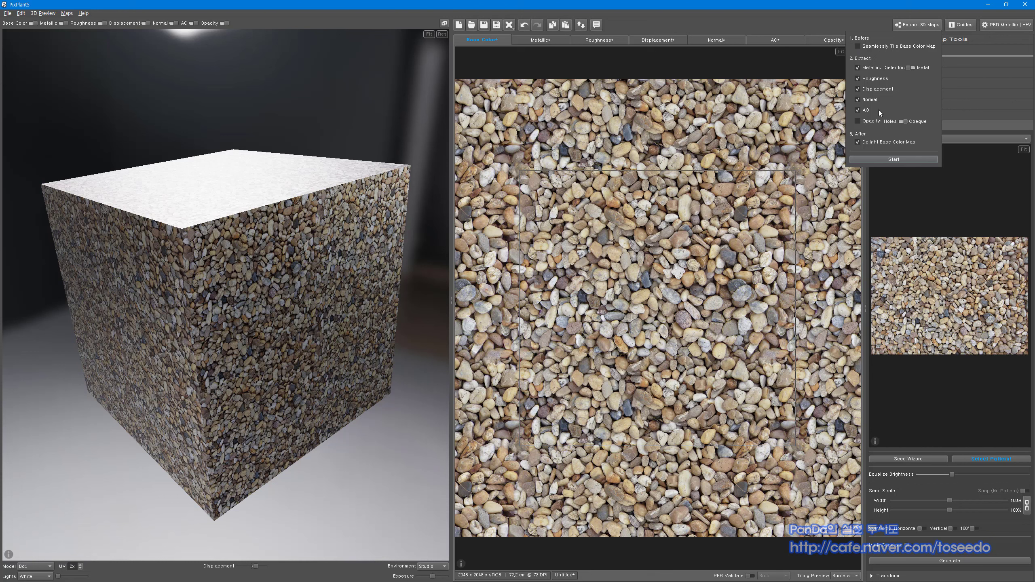
Re-extract all 3D maps including Metallic, discarding the previous unsaved maps
left_click(858, 67)
left_click(894, 159)
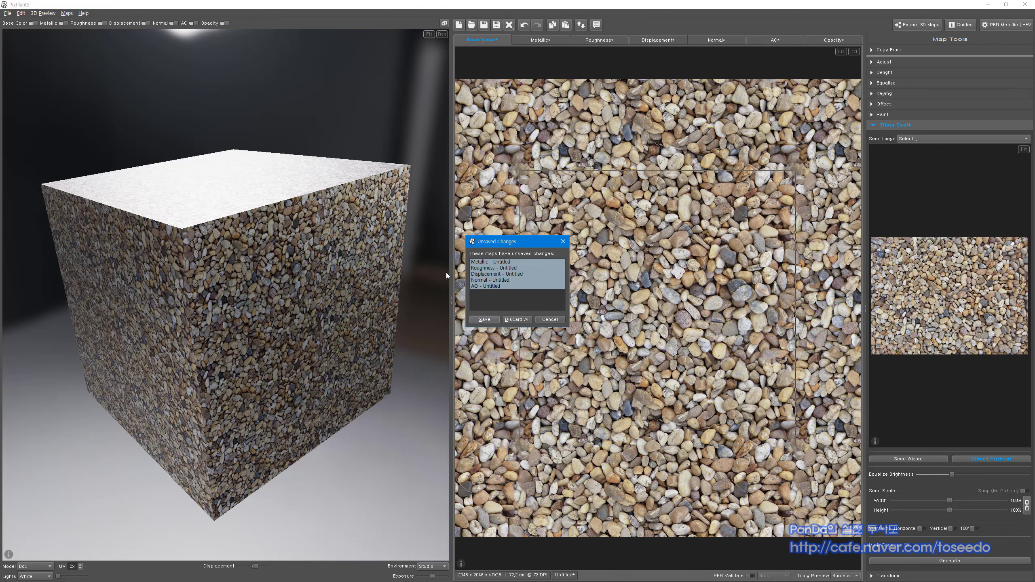
left_click(518, 320)
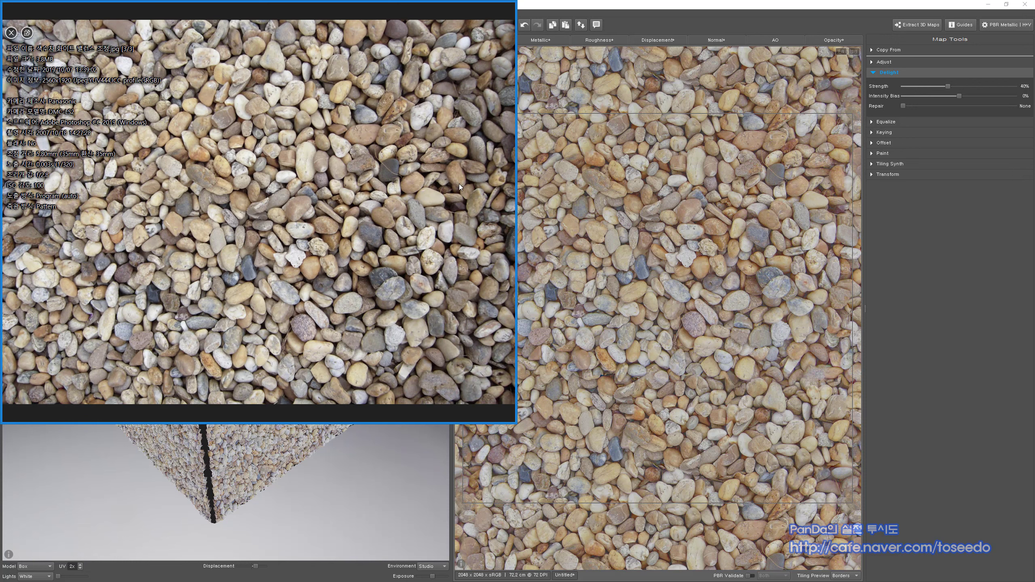
Close the reference photo and set base-colour Delight Strength to 22% after comparing with it off
left_click(507, 8)
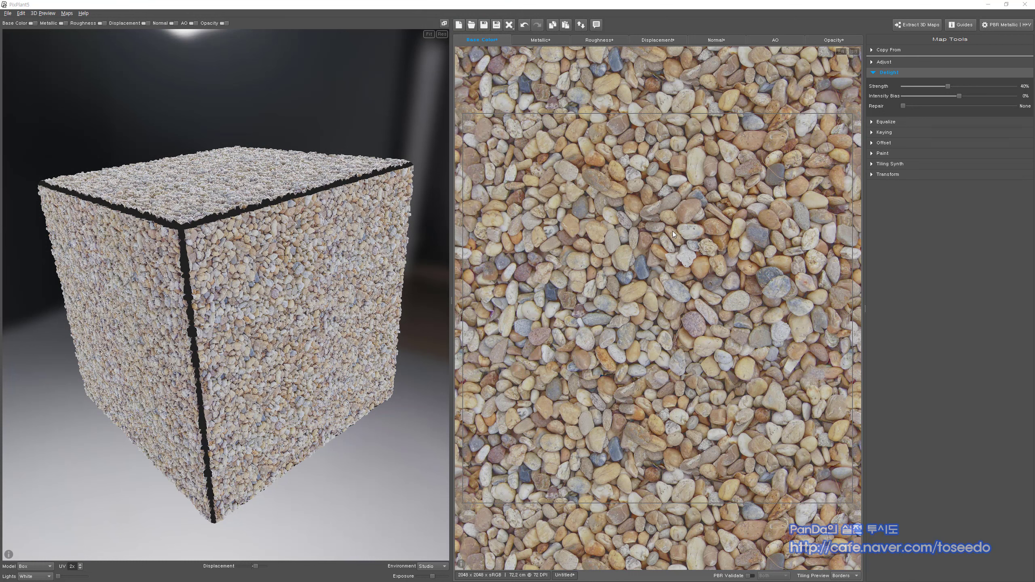
left_click_drag(948, 86, 880, 87)
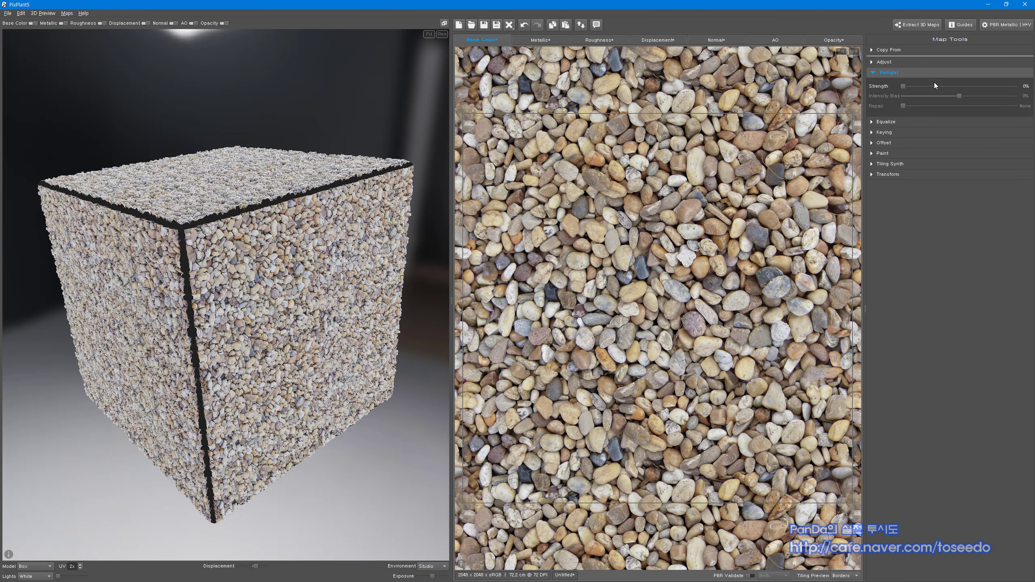
left_click_drag(903, 87, 927, 73)
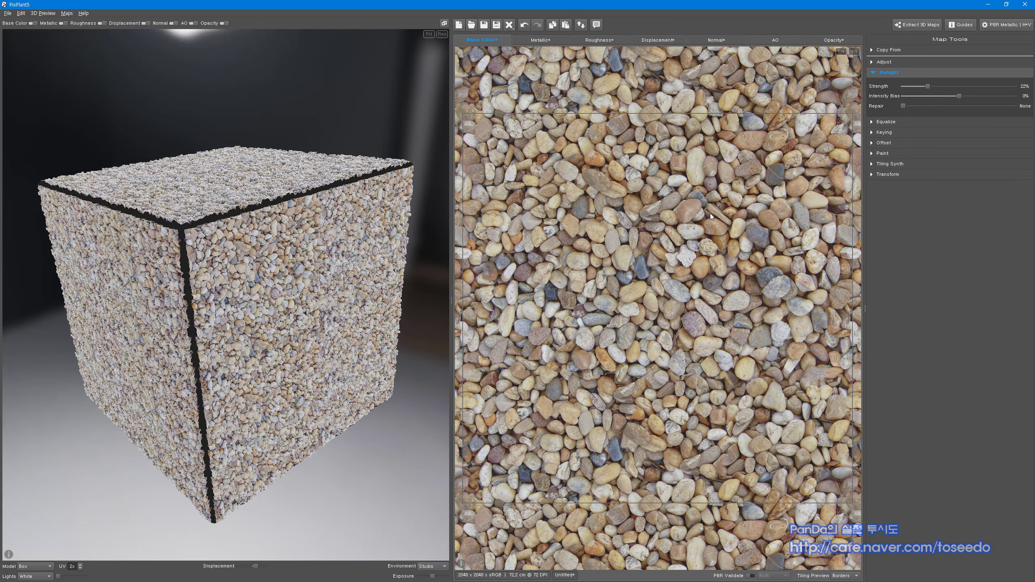
Tune Delight Strength to 28% with the PBR Validate overlay on, then turn validation off
left_click(749, 575)
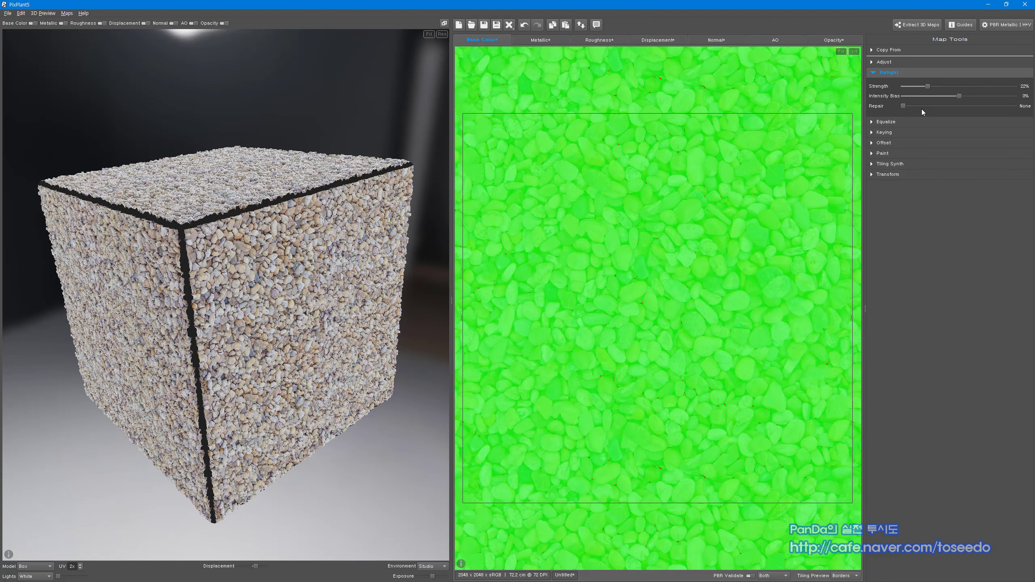
left_click_drag(924, 87, 891, 88)
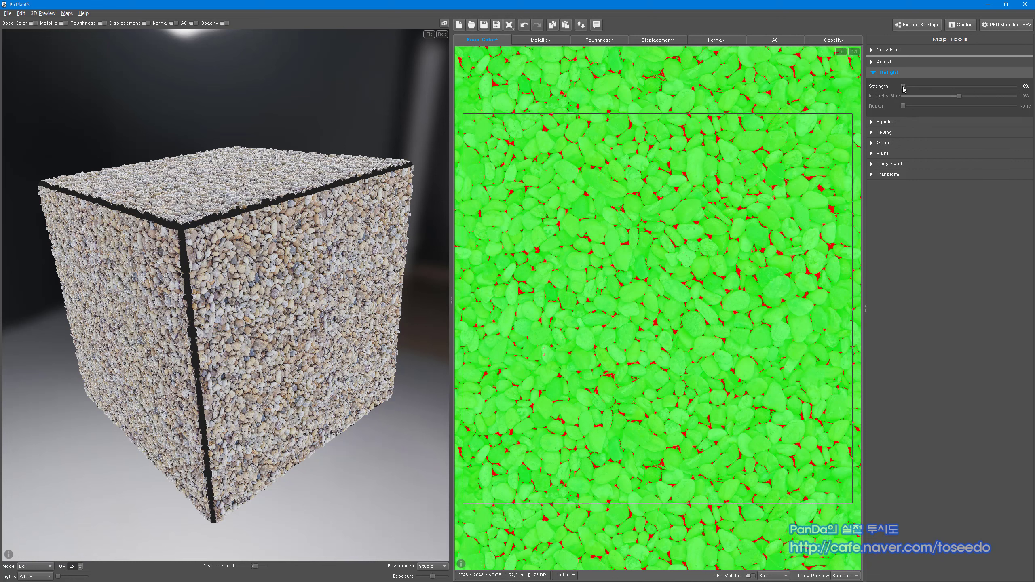
left_click_drag(902, 87, 936, 93)
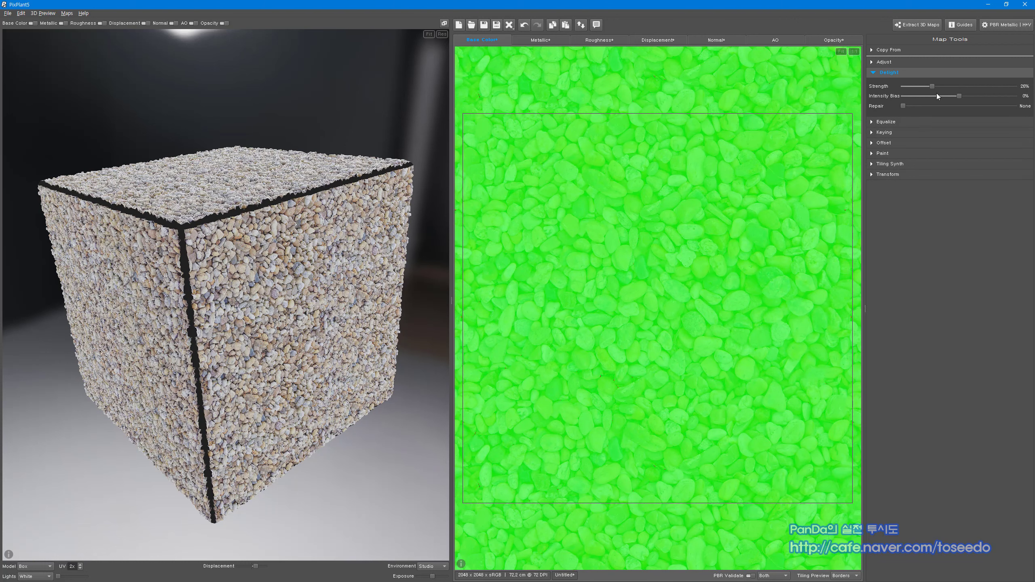
left_click(749, 576)
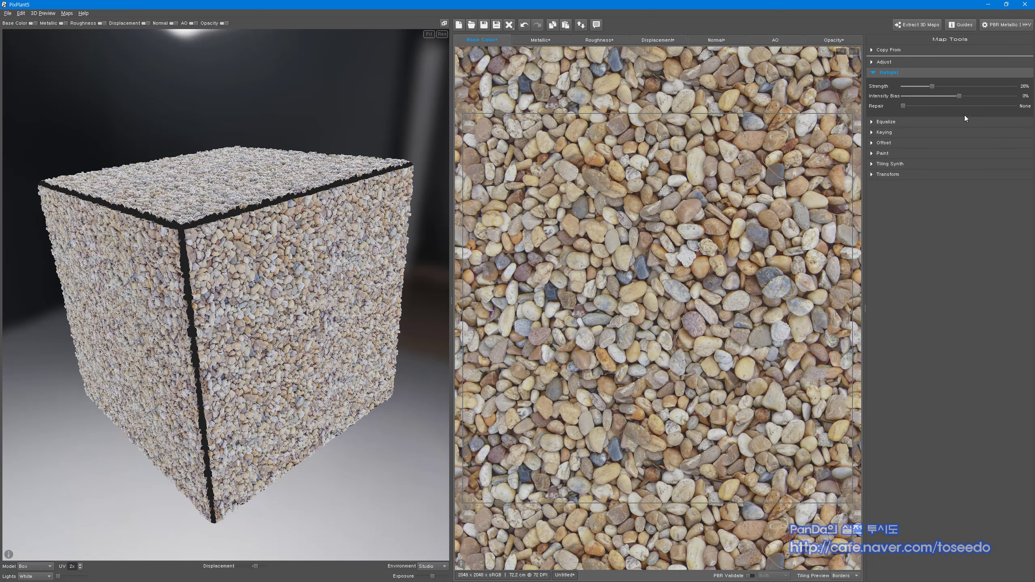
Leave delight Intensity Bias at 0% and raise the Repair amount to 5%
mouse_move(959, 95)
left_mouse_down()
mouse_move(907, 95)
mouse_move(1001, 94)
mouse_move(920, 95)
mouse_move(950, 95)
left_mouse_up()
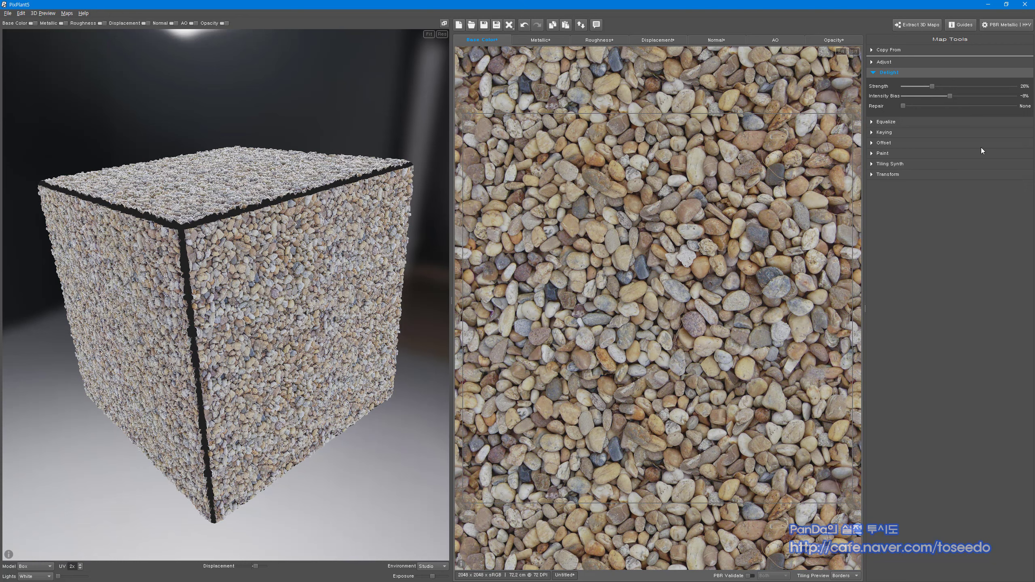
double_click(1024, 98)
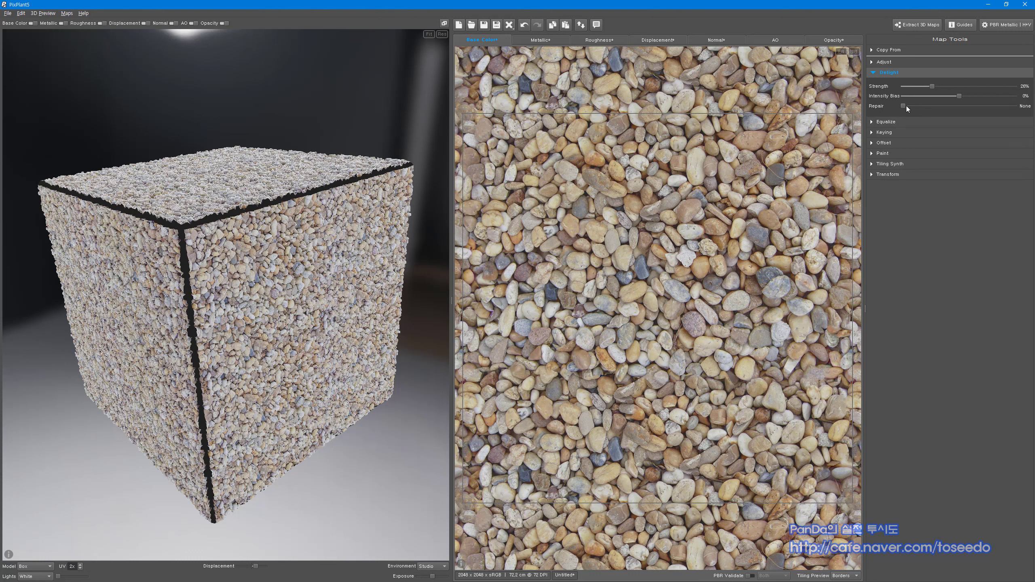
left_click_drag(904, 105, 941, 111)
Make the roughness map's Extract Scale finer, from 5px to 2px
left_click(601, 40)
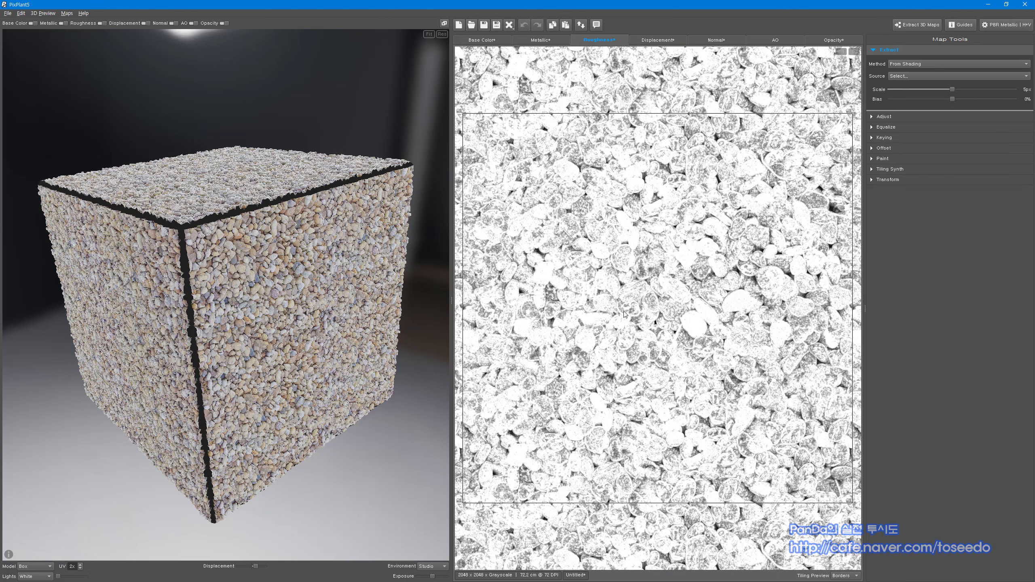
scroll(624, 314, "down", 2)
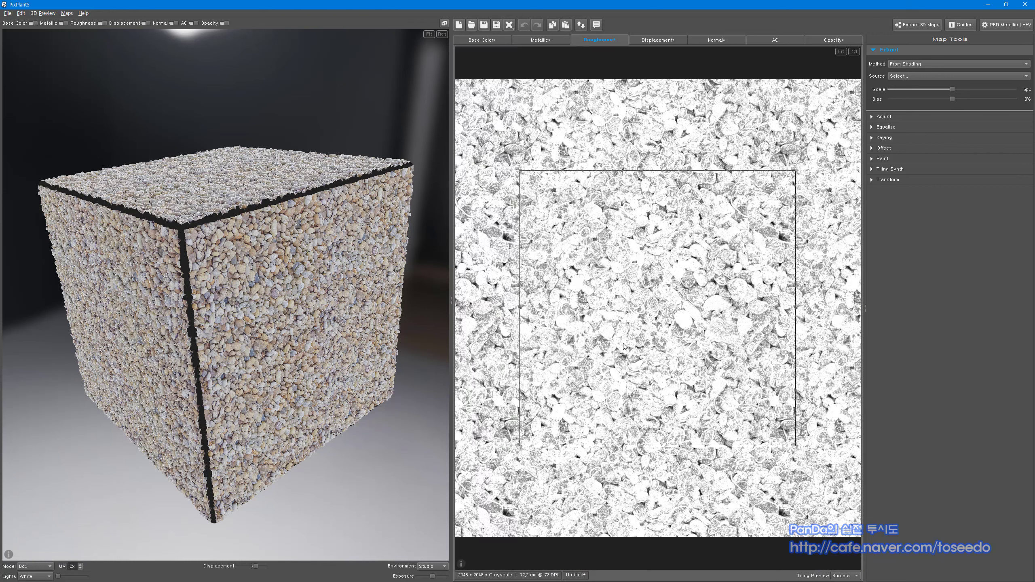
scroll(639, 291, "up", 5)
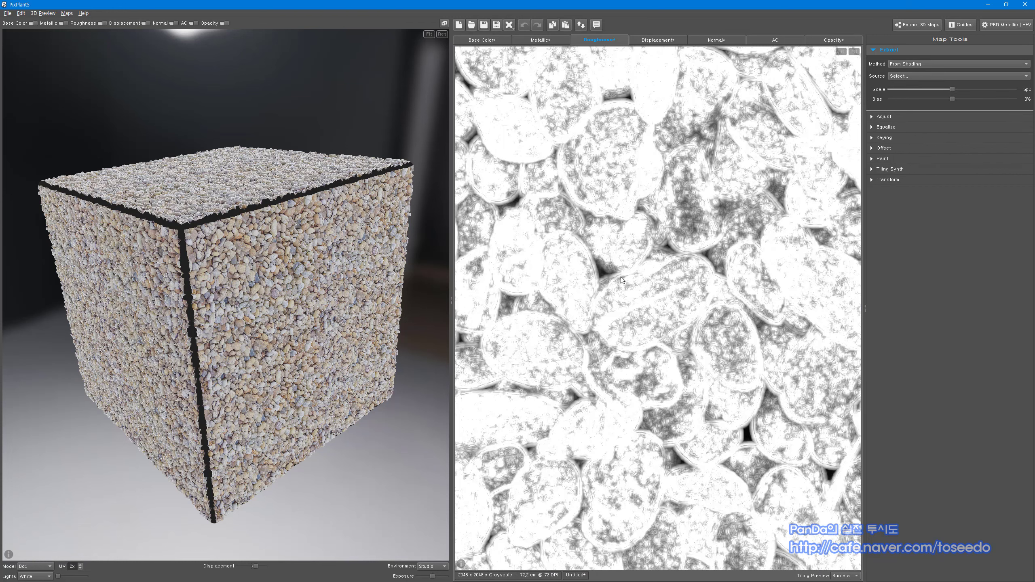
scroll(660, 338, "down", 2)
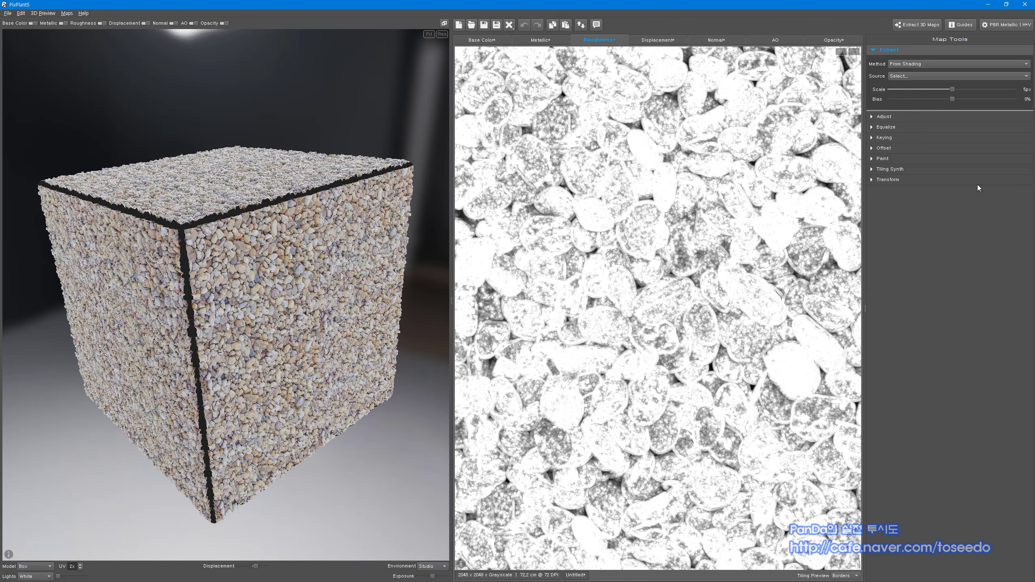
mouse_move(952, 89)
left_mouse_down()
mouse_move(904, 91)
mouse_move(1008, 90)
mouse_move(947, 85)
left_mouse_up()
Adjust roughness to -21% intensity and +18% contrast, then view the displacement map
left_click(870, 117)
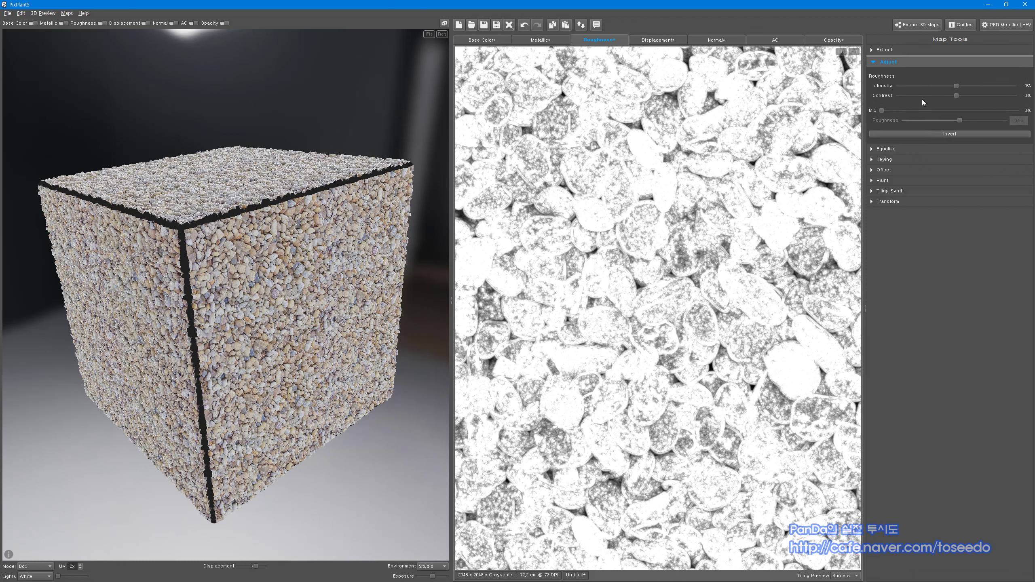
mouse_move(958, 84)
left_mouse_down()
mouse_move(994, 87)
mouse_move(925, 97)
mouse_move(967, 95)
left_mouse_up()
scroll(716, 265, "down", 1)
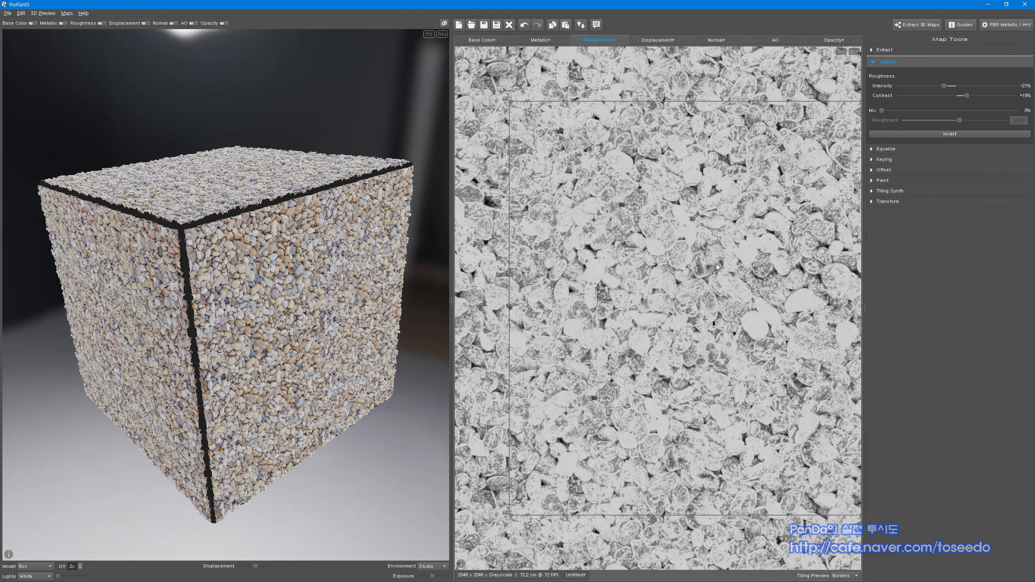
left_click(657, 39)
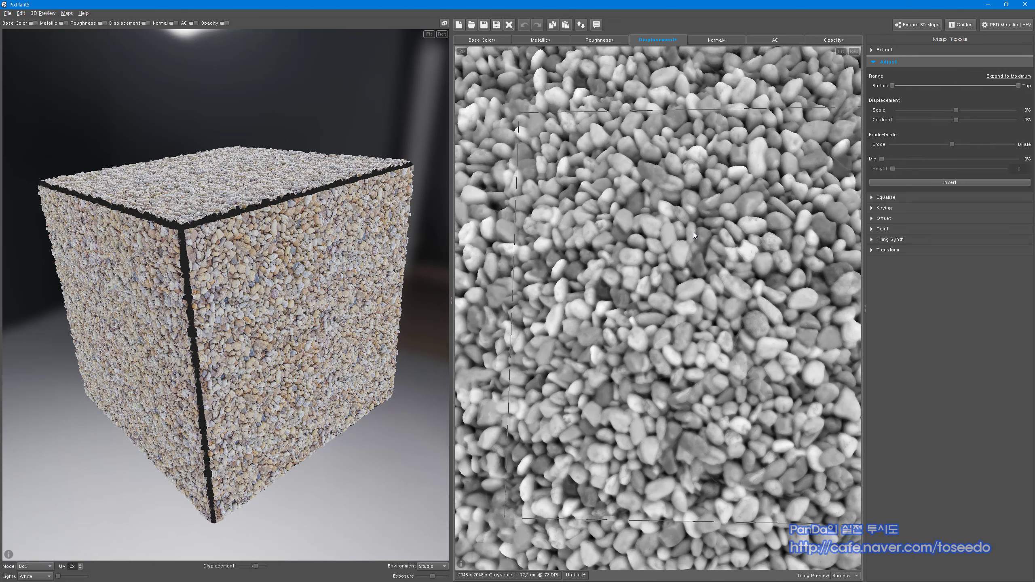
Test Erode-Dilate on the displacement map, reset it to neutral, and bring up the normal map
scroll(738, 232, "up", 1)
scroll(670, 308, "up", 1)
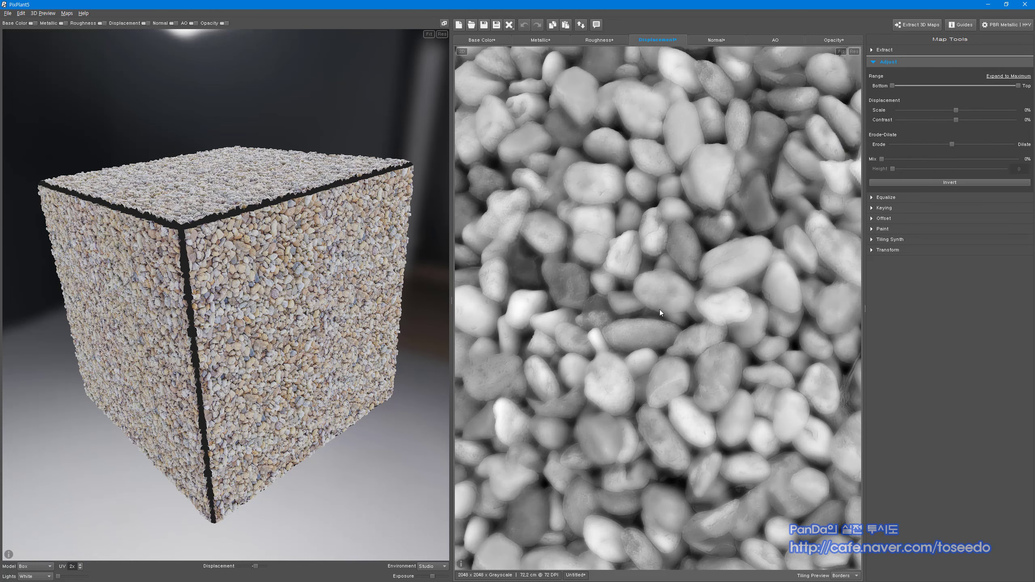
scroll(690, 374, "up", 2)
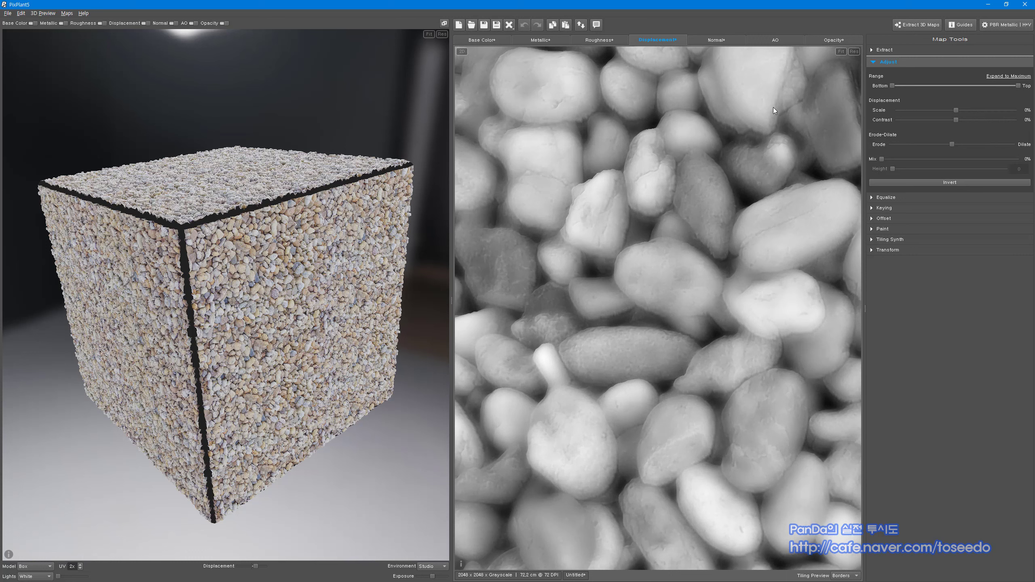
scroll(616, 399, "down", 2)
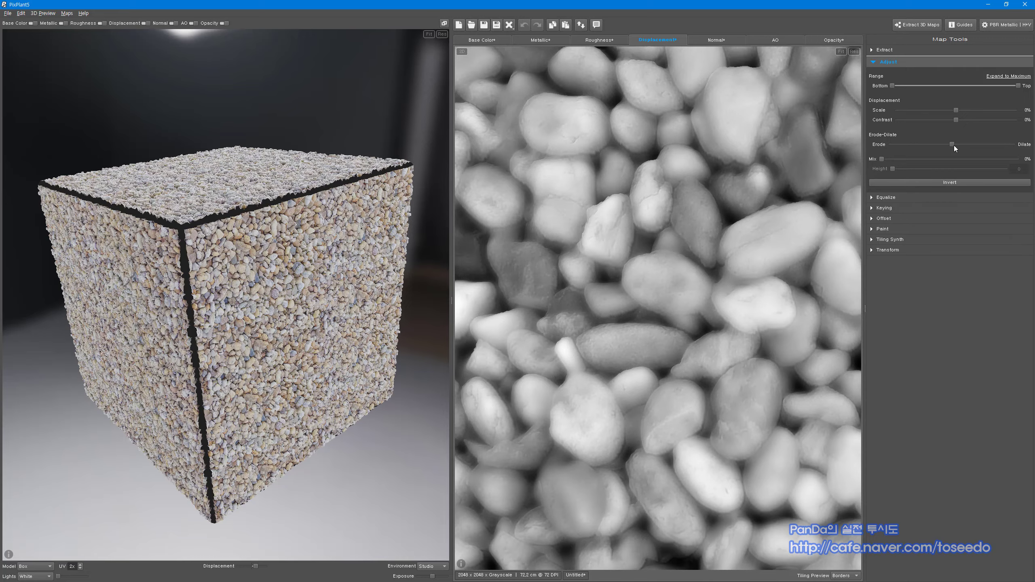
mouse_move(952, 145)
left_mouse_down()
mouse_move(921, 147)
mouse_move(983, 146)
mouse_move(944, 145)
left_mouse_up()
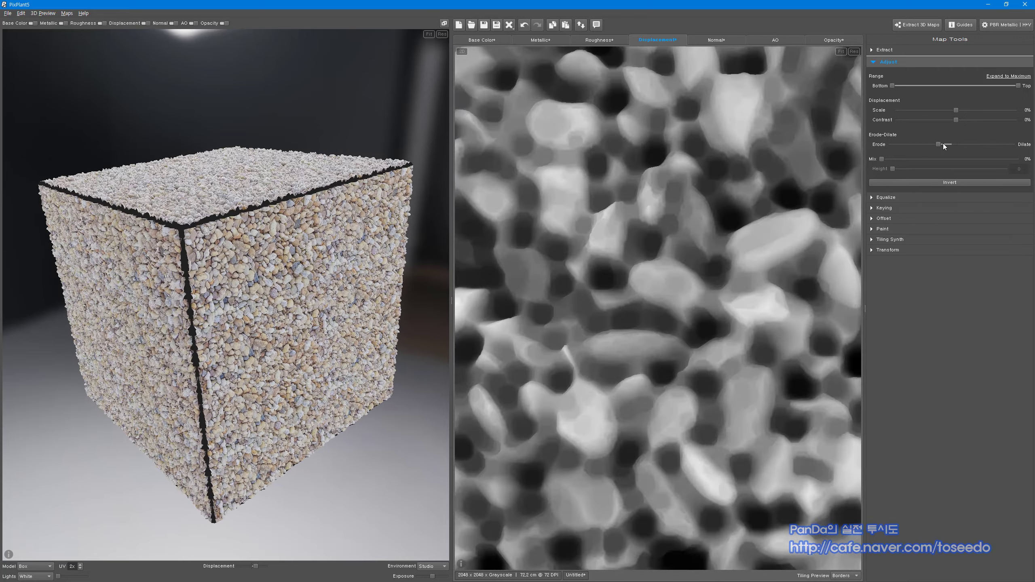
double_click(1018, 145)
scroll(685, 226, "down", 1)
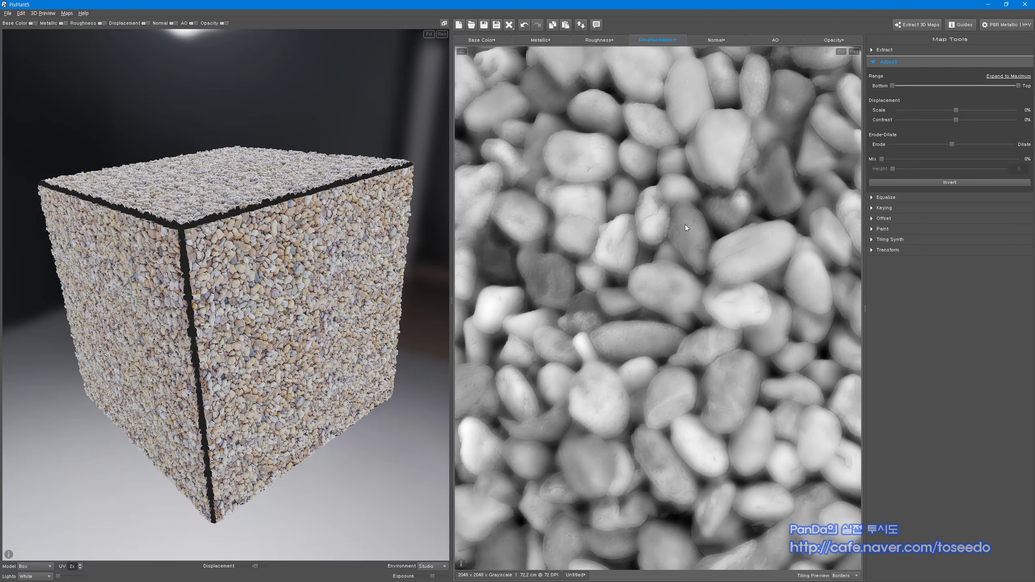
left_click(721, 40)
Zoom in and out to inspect the OpenGL normal map of the pebbles
scroll(701, 279, "up", 2)
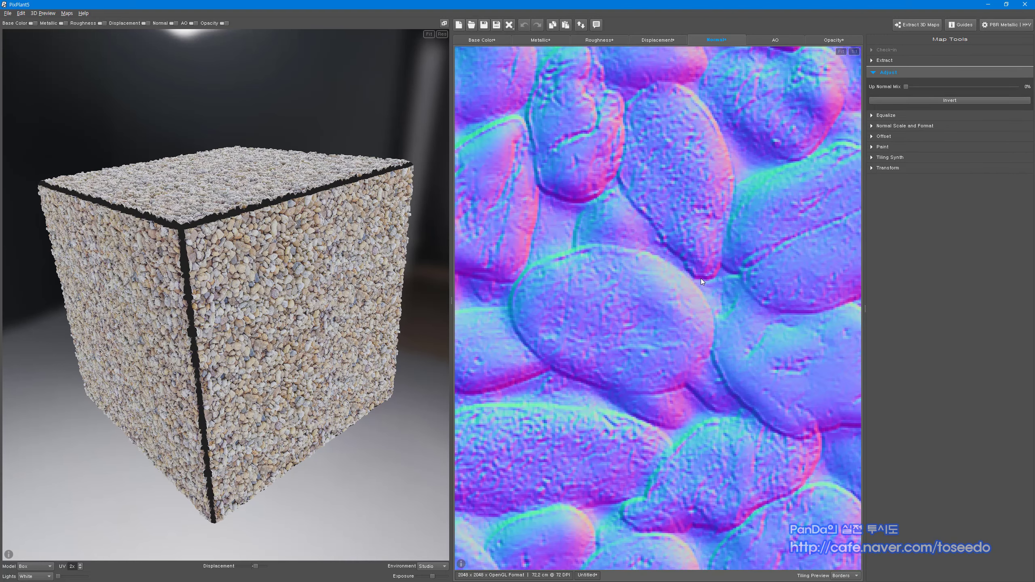
scroll(699, 278, "down", 1)
scroll(792, 273, "up", 1)
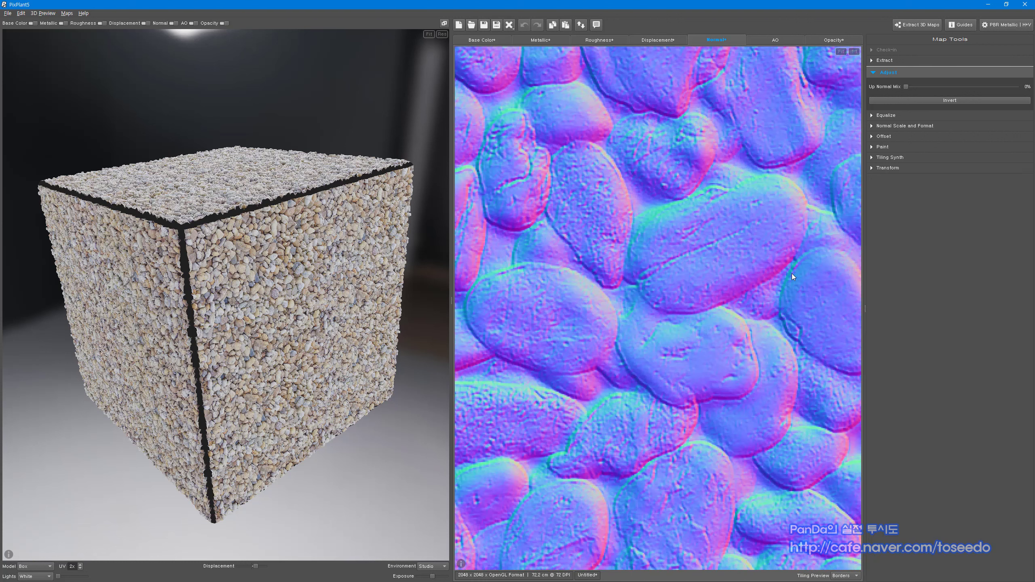
scroll(792, 274, "down", 2)
scroll(639, 275, "up", 4)
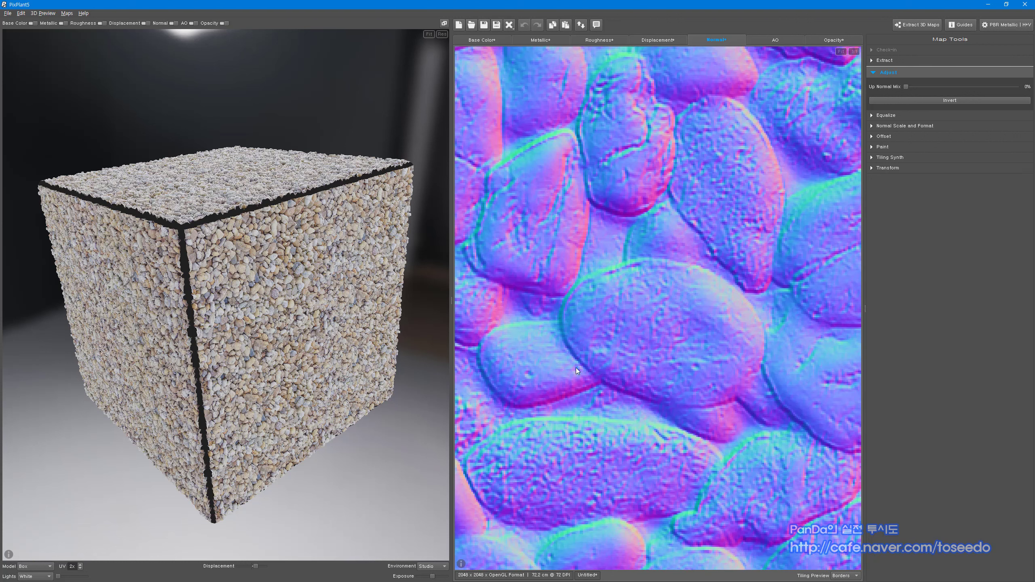
scroll(583, 336, "down", 1)
scroll(625, 245, "down", 1)
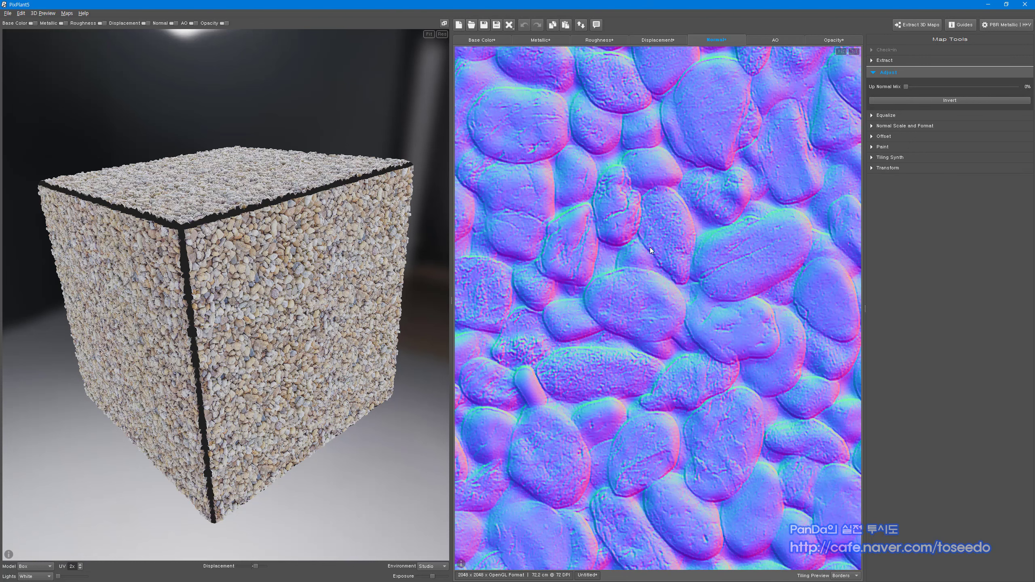
Inspect the ambient occlusion map zoomed out, then return to the base colour map
left_click(775, 40)
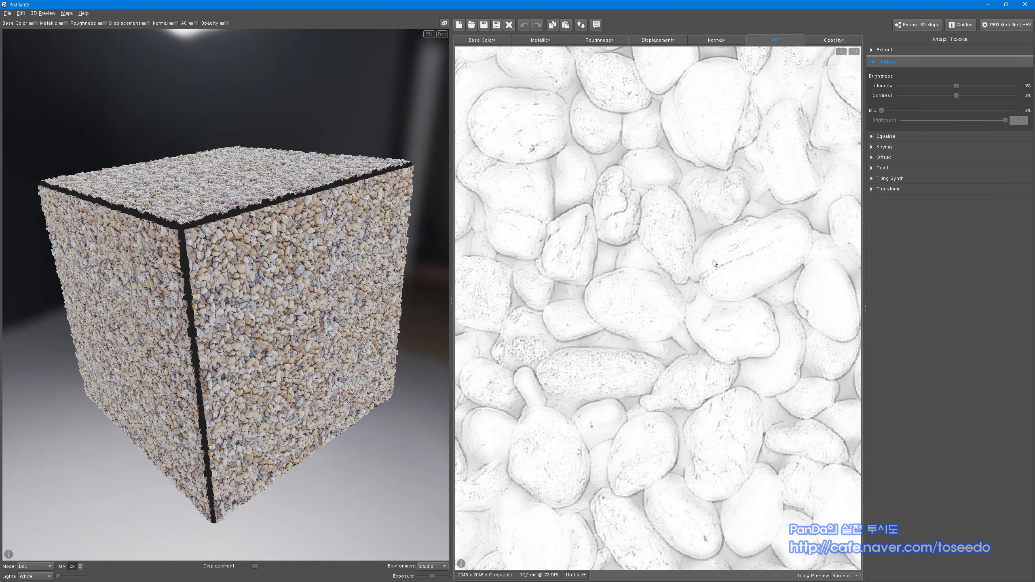
scroll(712, 262, "down", 1)
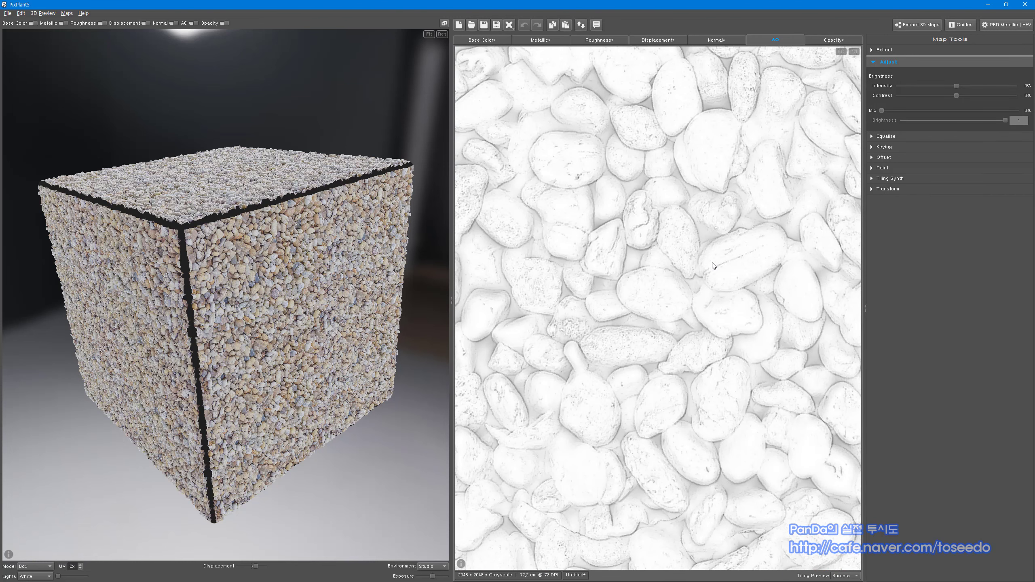
scroll(638, 305, "down", 2)
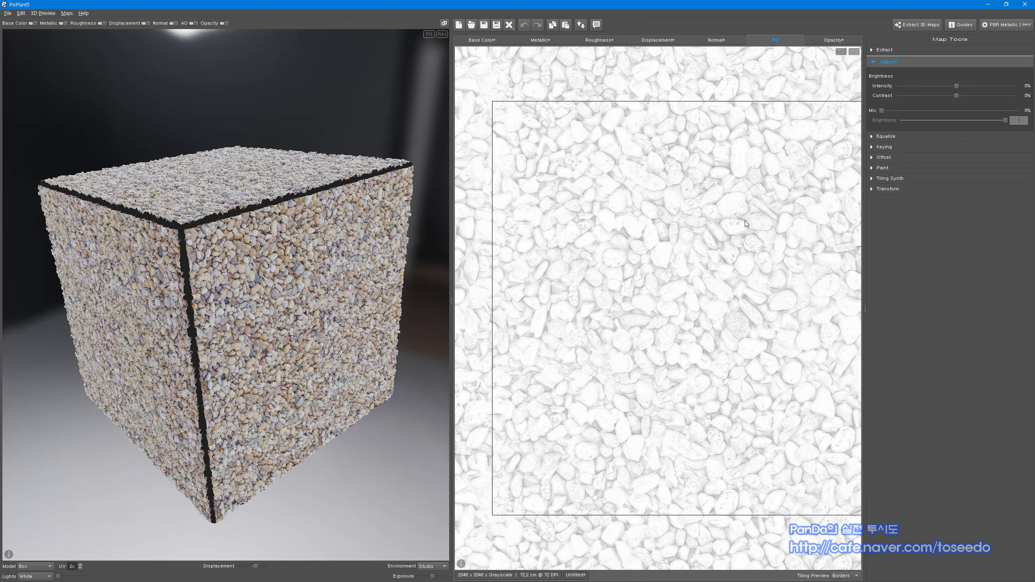
left_click(473, 41)
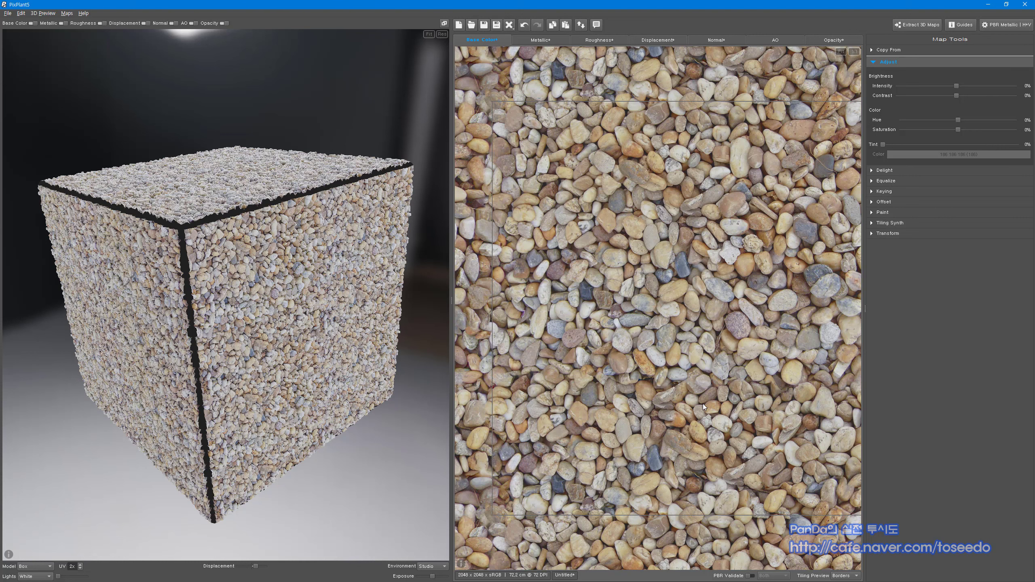
left_click(596, 41)
left_click(662, 40)
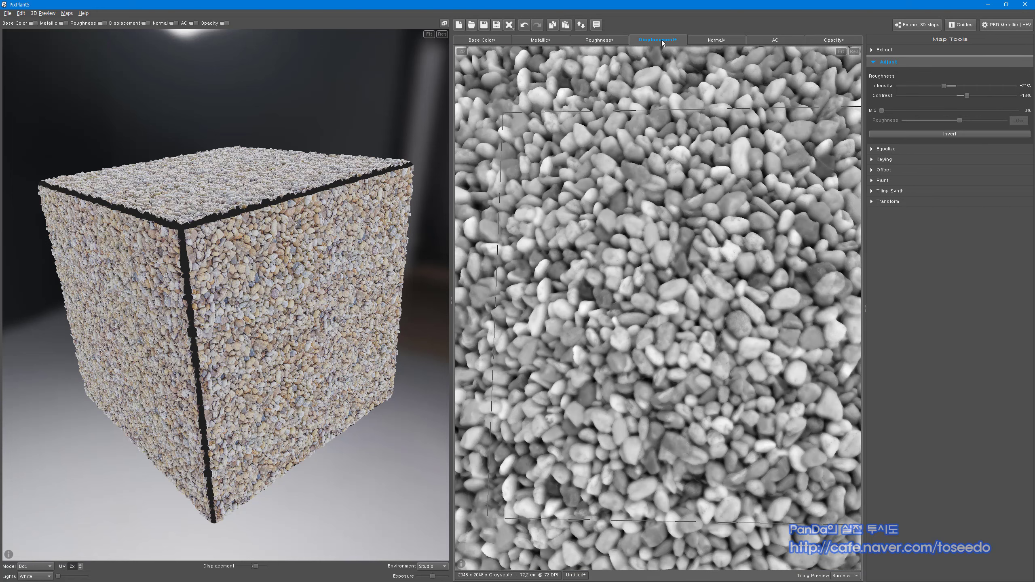
left_click(727, 43)
left_click(772, 44)
left_click(703, 44)
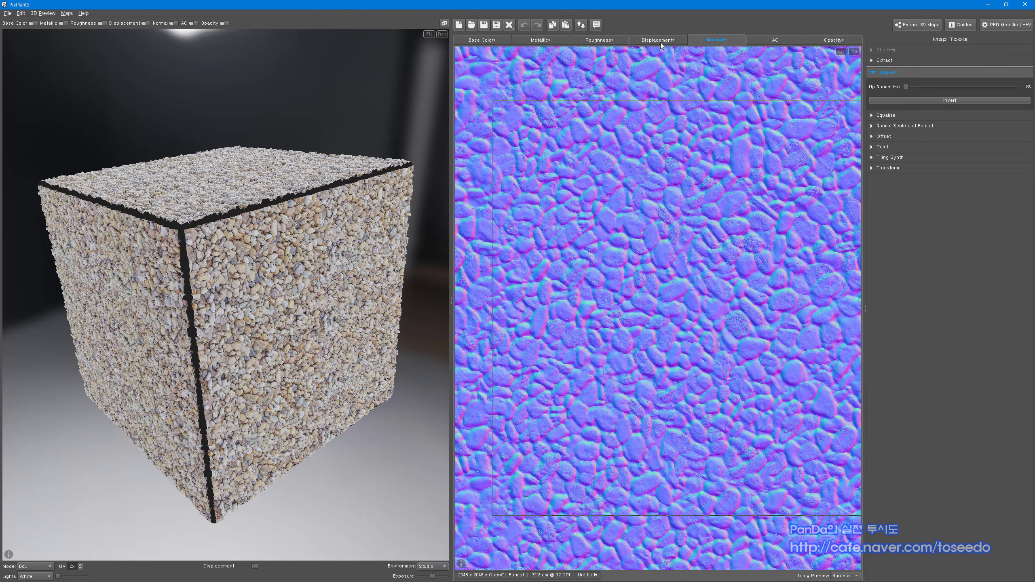
left_click(660, 42)
left_click(598, 41)
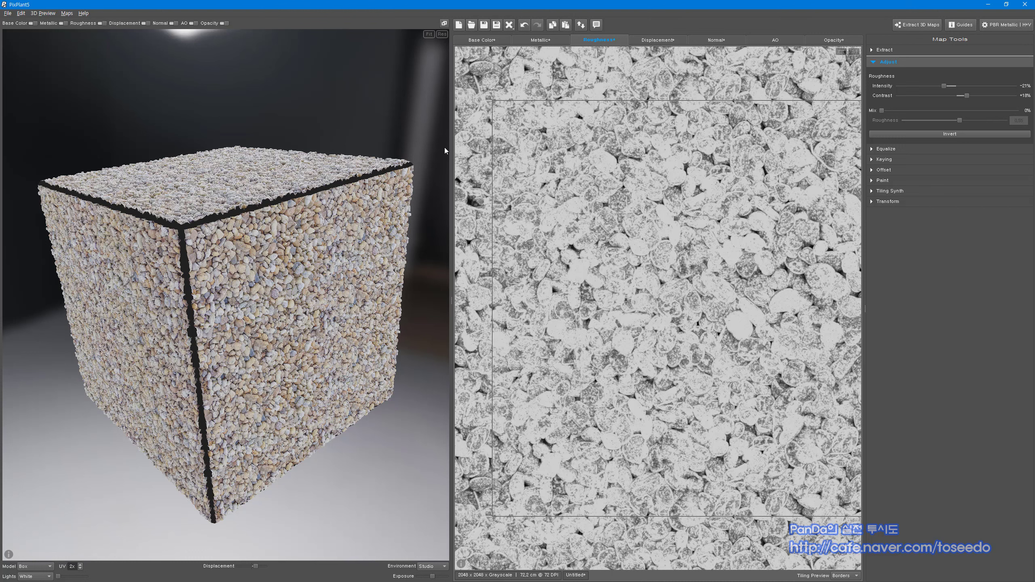
left_click(480, 40)
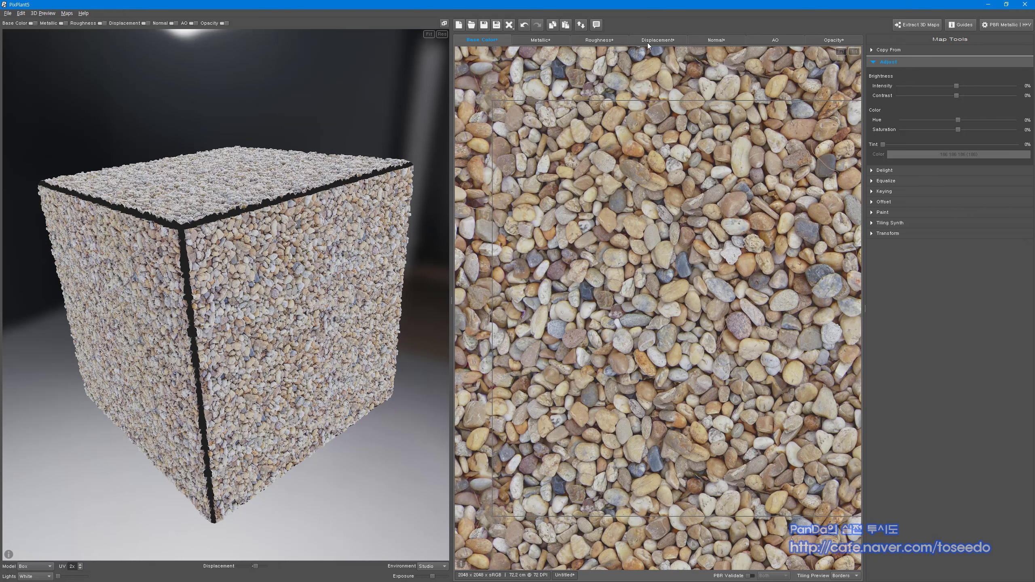
left_click(615, 39)
left_click(675, 40)
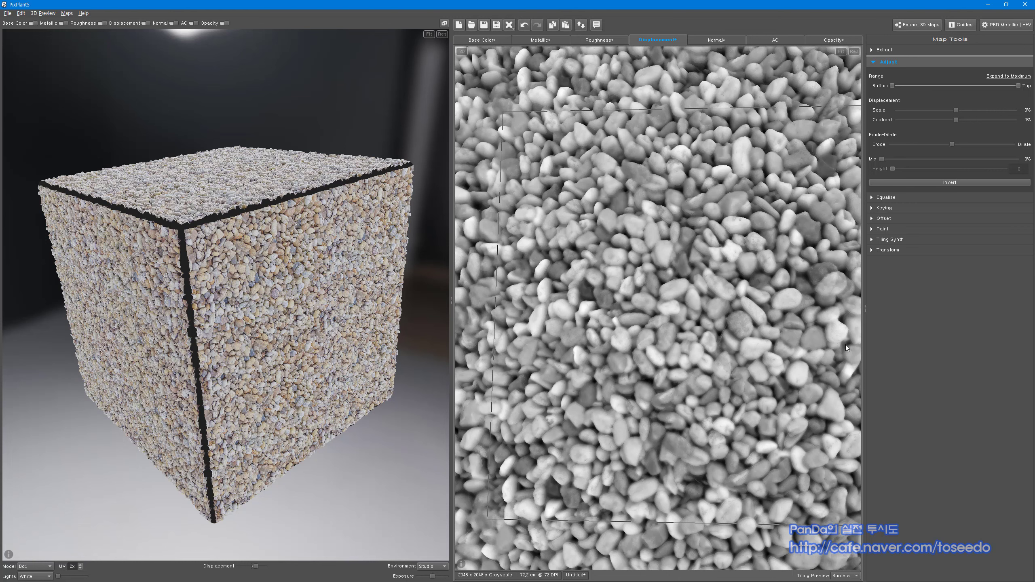
left_click(476, 40)
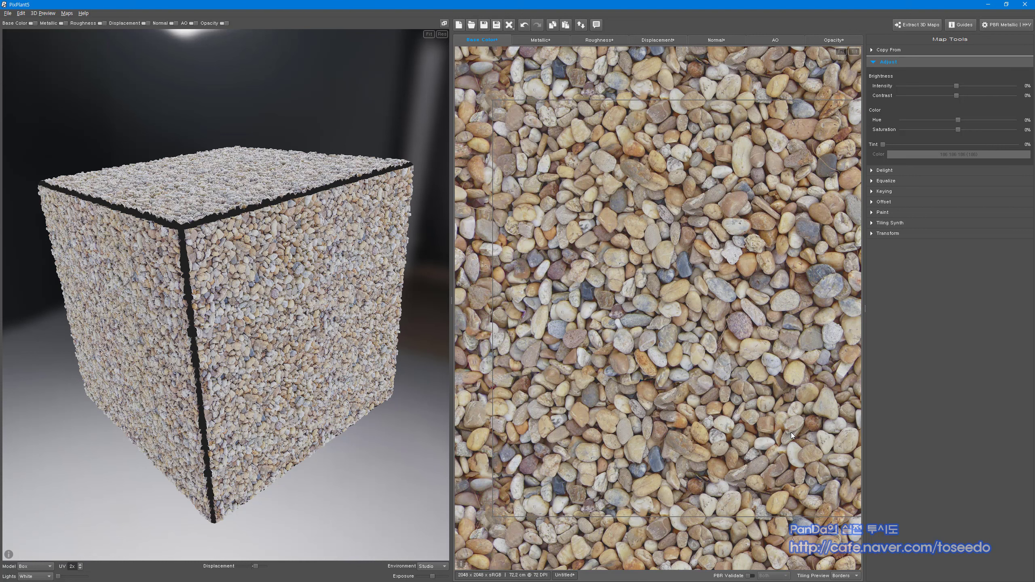
left_click(597, 42)
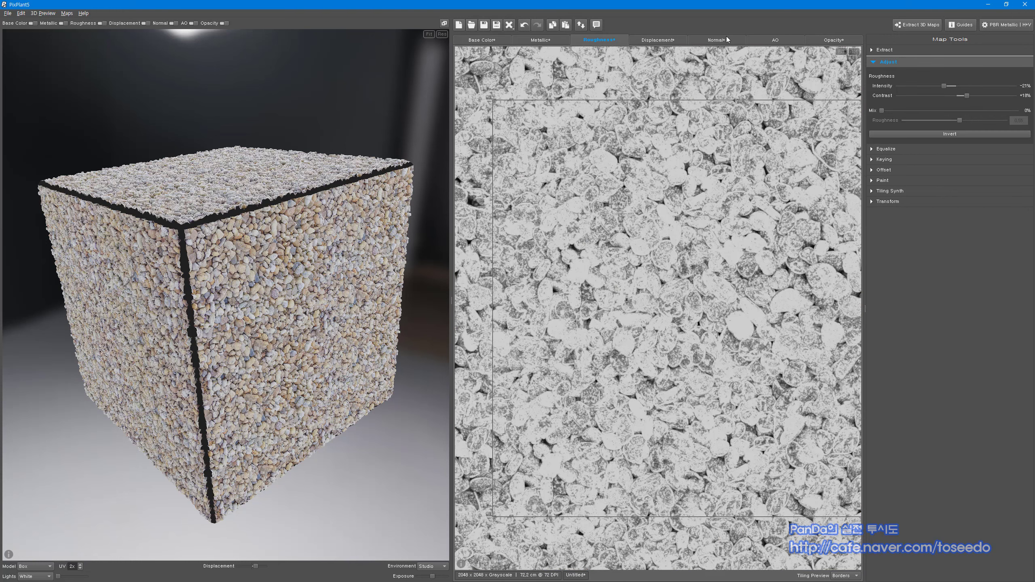
left_click(725, 38)
left_click(597, 41)
left_click(482, 41)
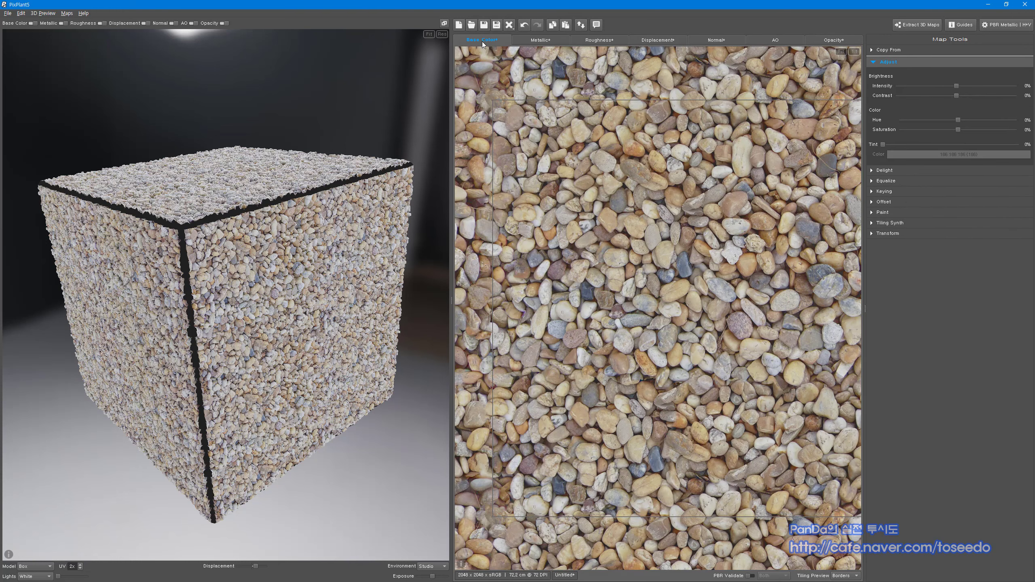